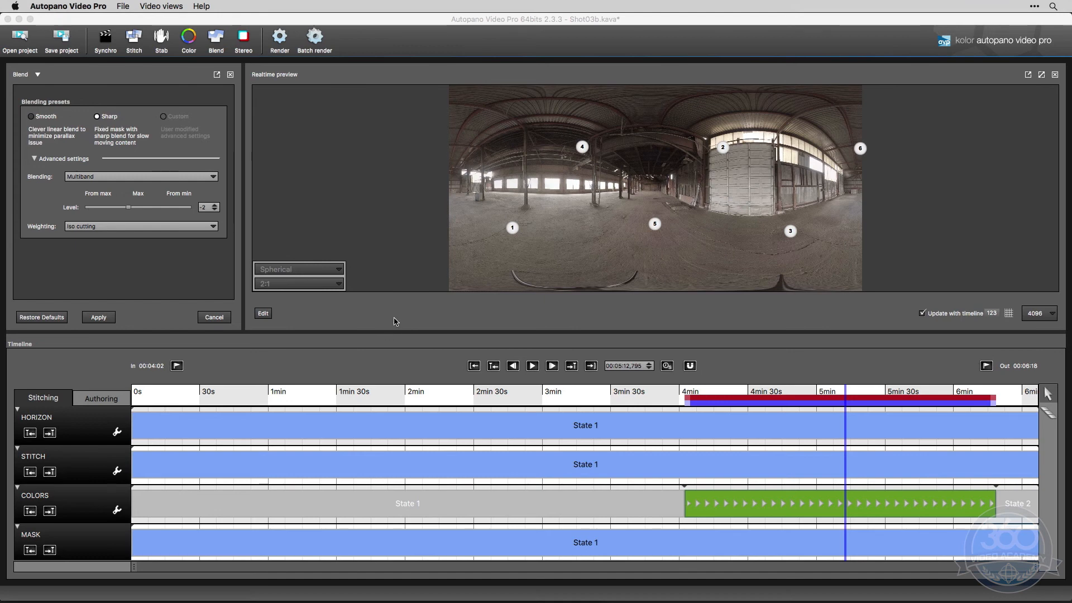
- Enlarge the realtime preview by shrinking the timeline area, and apply the Smooth blending preset
click(394, 316)
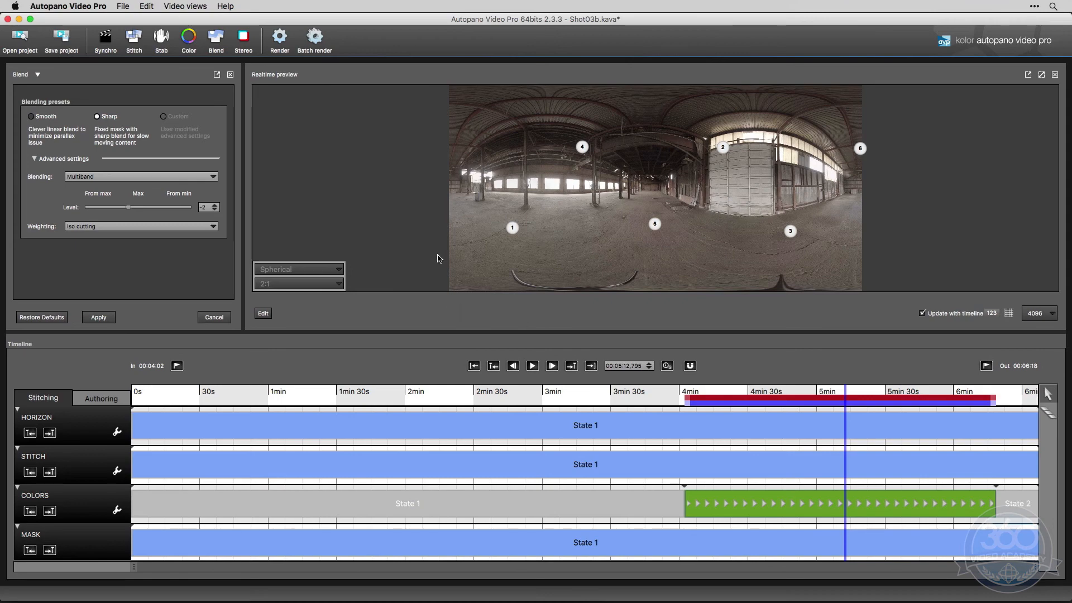
drag(373, 333, 372, 515)
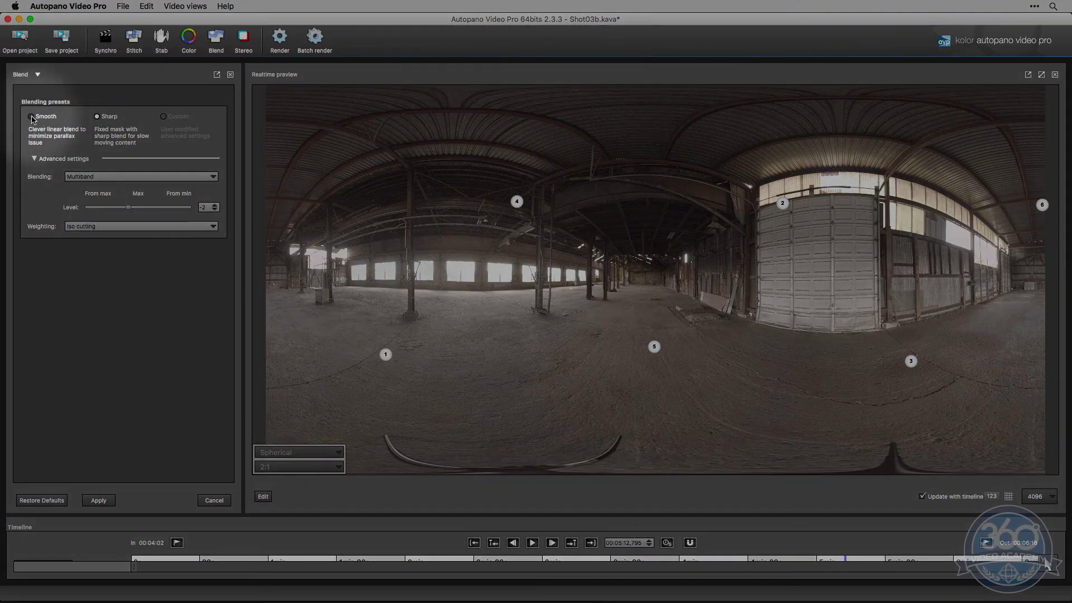
click(31, 117)
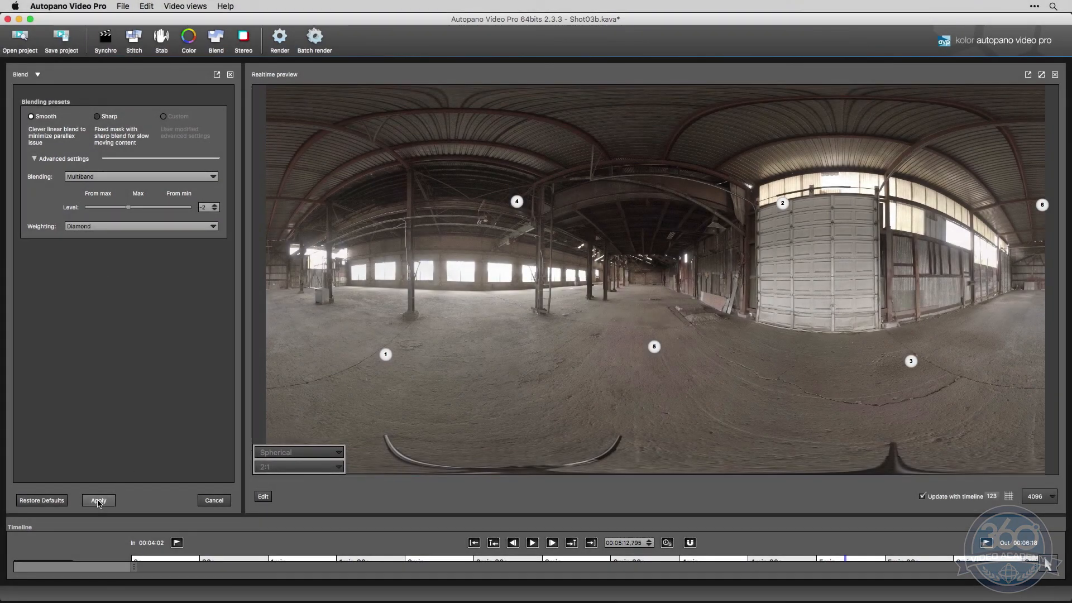
click(98, 501)
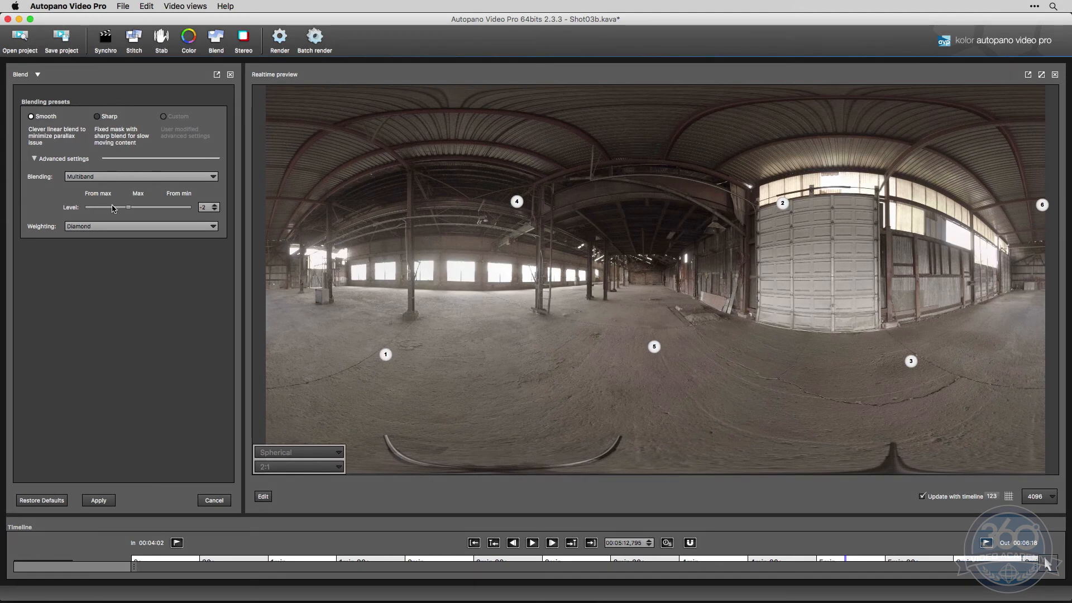
- Apply the Sharp blending preset for comparison, and reapply the Smooth preset
click(97, 118)
click(98, 500)
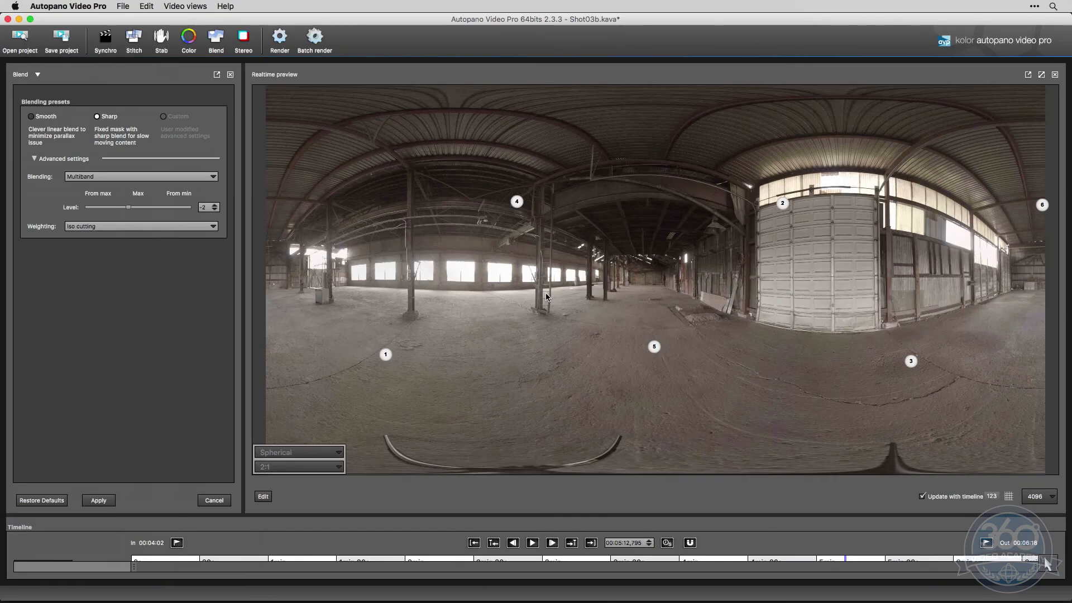
click(32, 116)
click(106, 499)
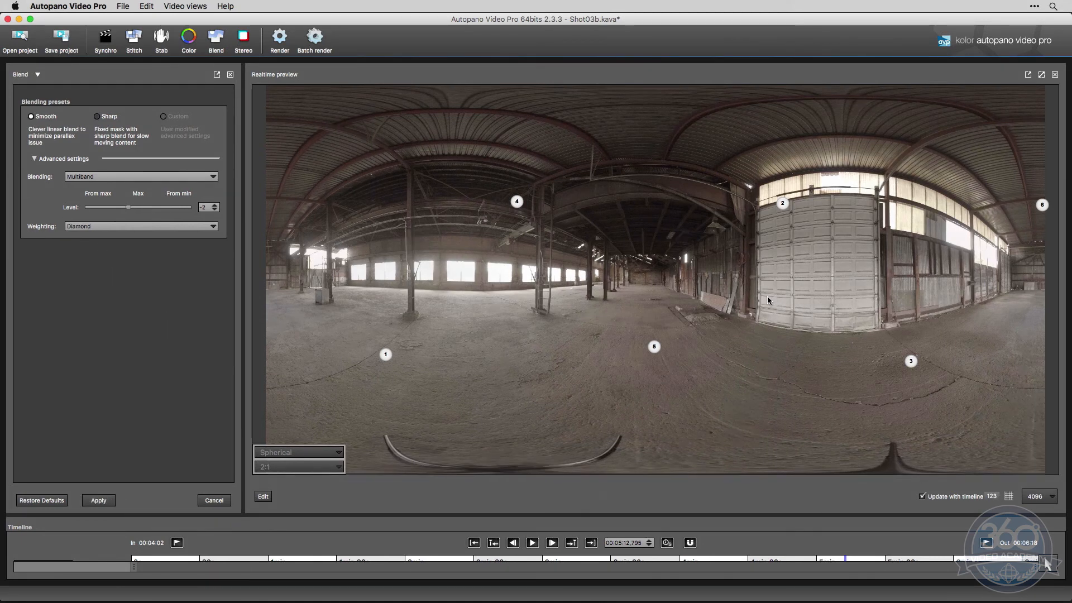
- Review the available blending and weighting options in the advanced blend settings, keeping Multiband and Diamond
click(88, 177)
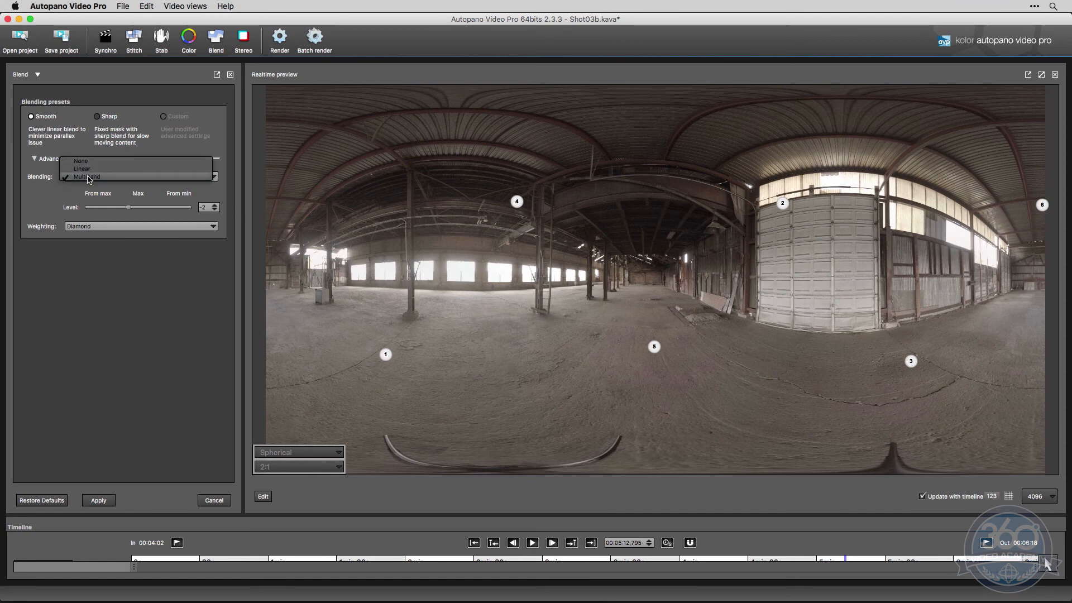
click(88, 178)
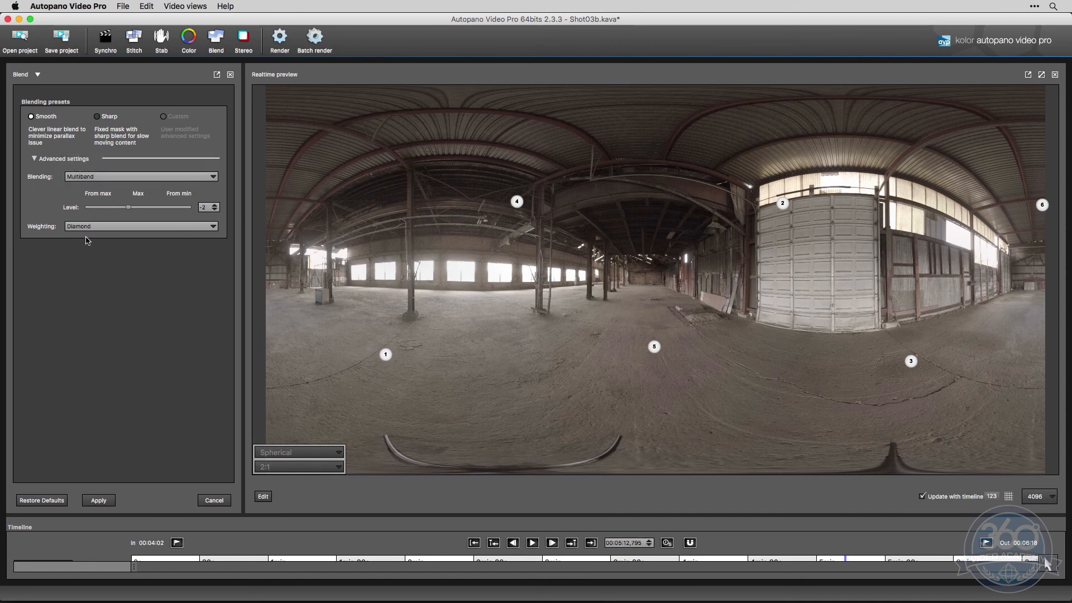
click(100, 228)
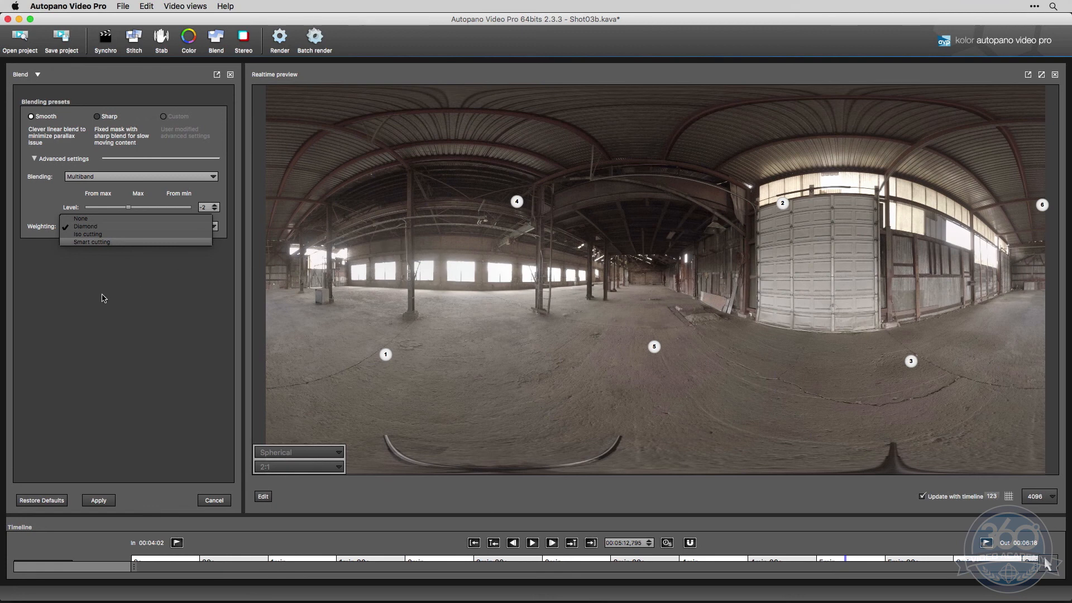
click(128, 268)
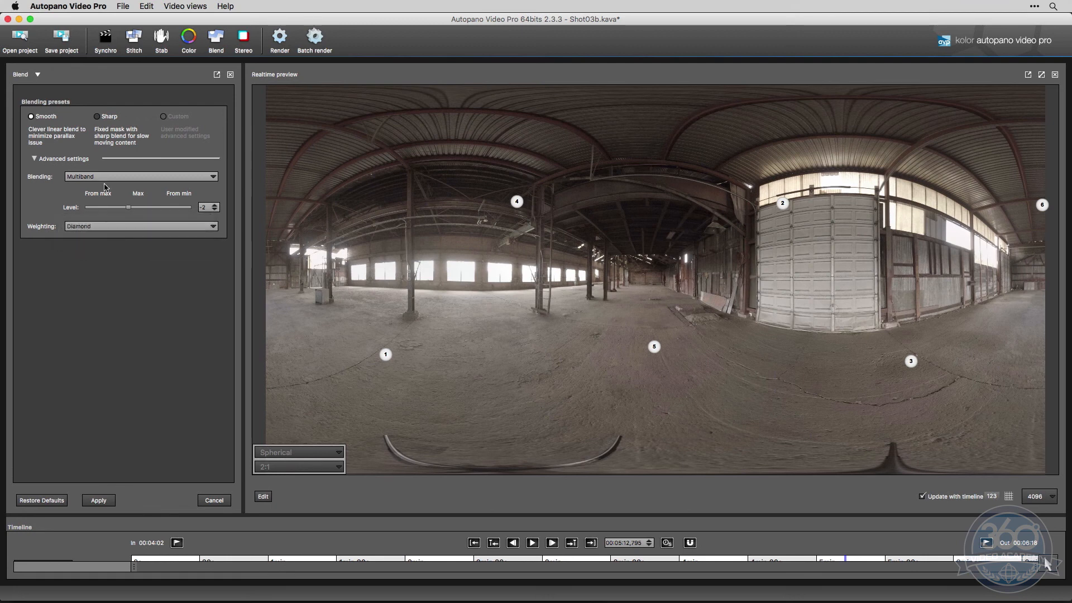
- Apply the Sharp blending preset and open the panorama in Autopano Giga's Mask tool with the rendered preview turned on
click(96, 117)
click(98, 501)
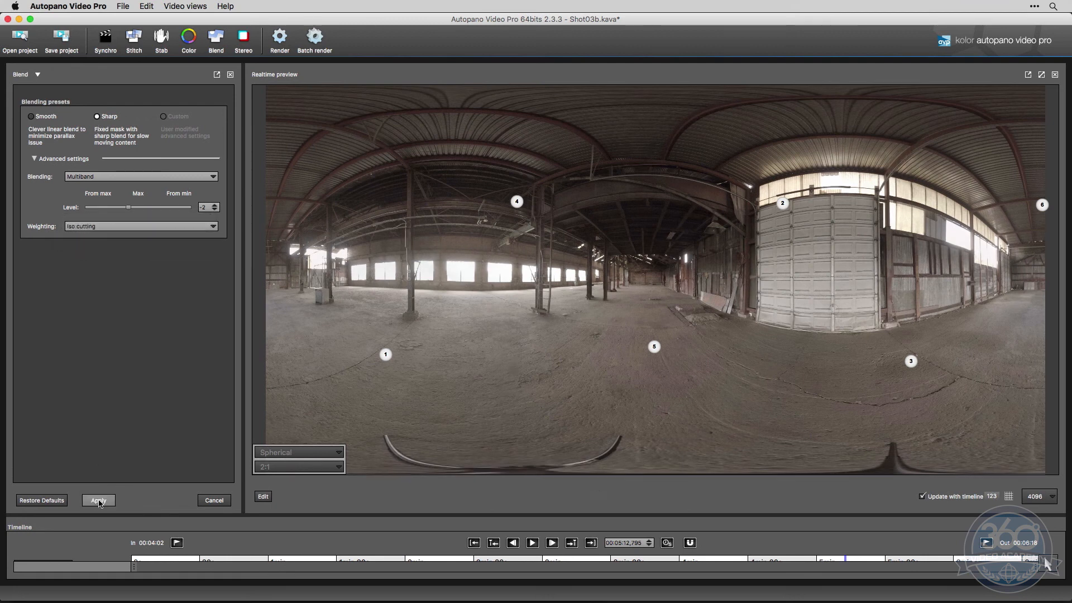
click(263, 496)
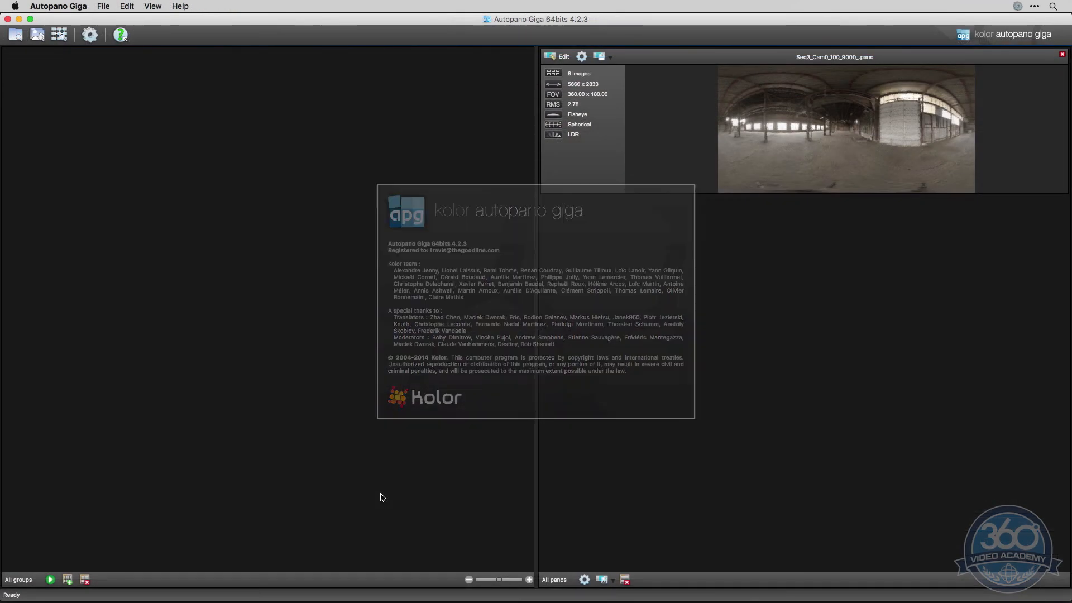
click(560, 57)
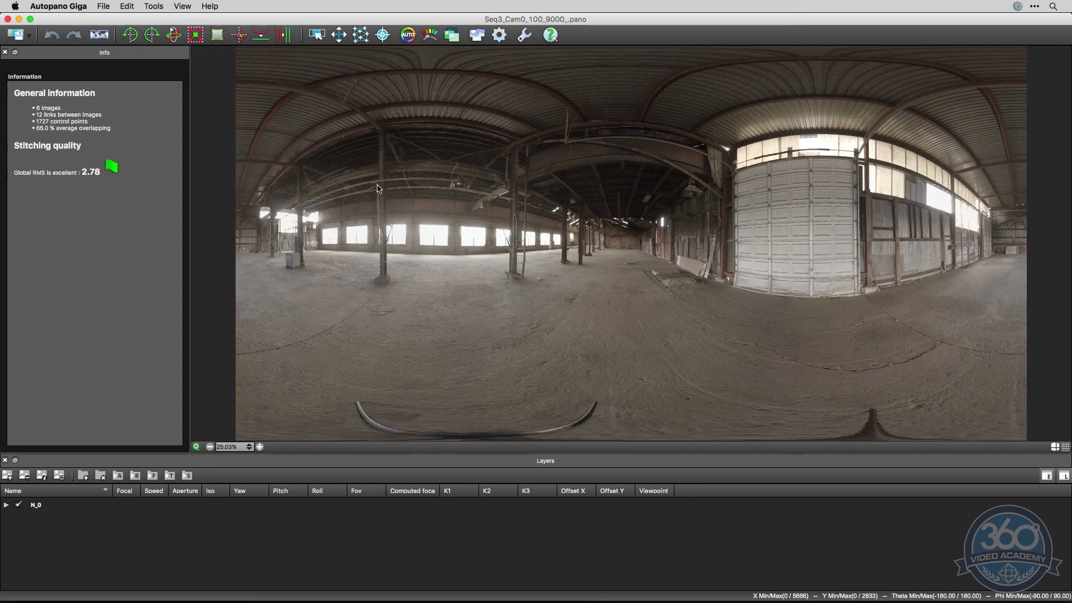
click(196, 447)
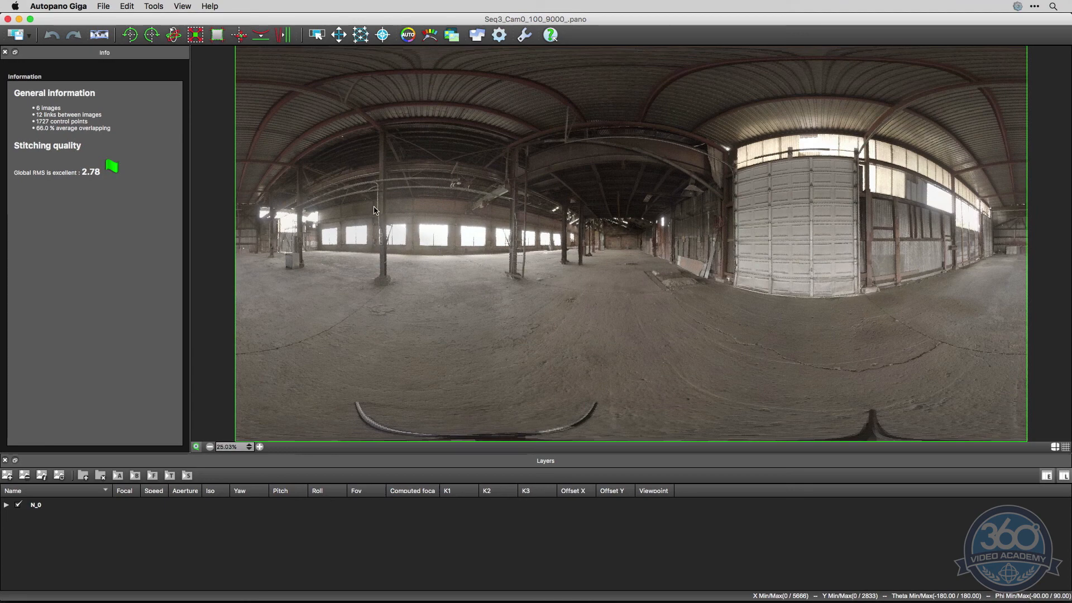
click(383, 35)
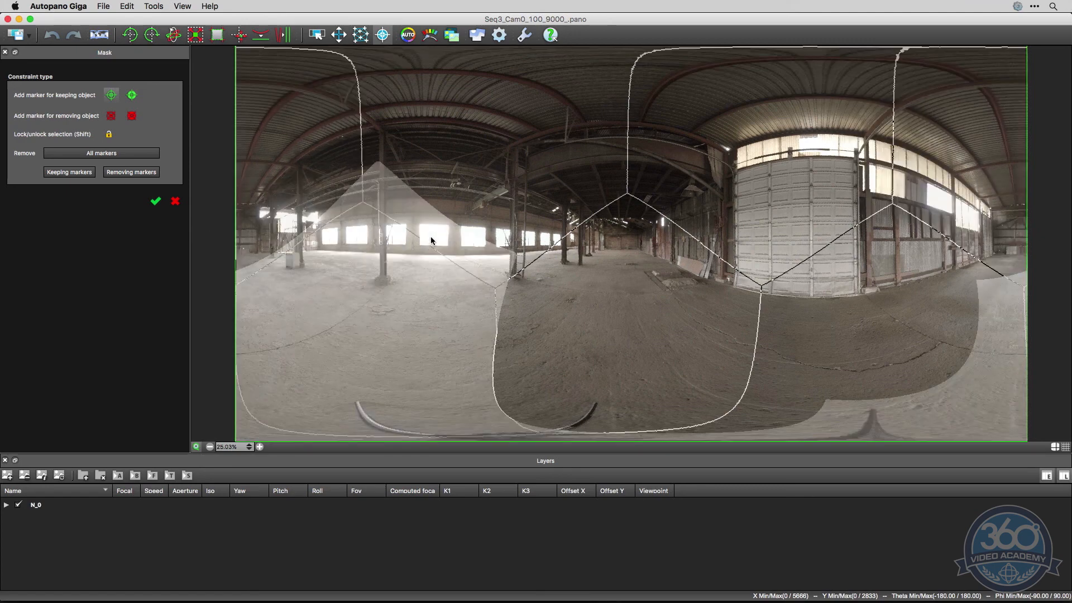
- Place a keeping marker on the upper part of the pillar in front of the windows and shift it slightly left
click(384, 176)
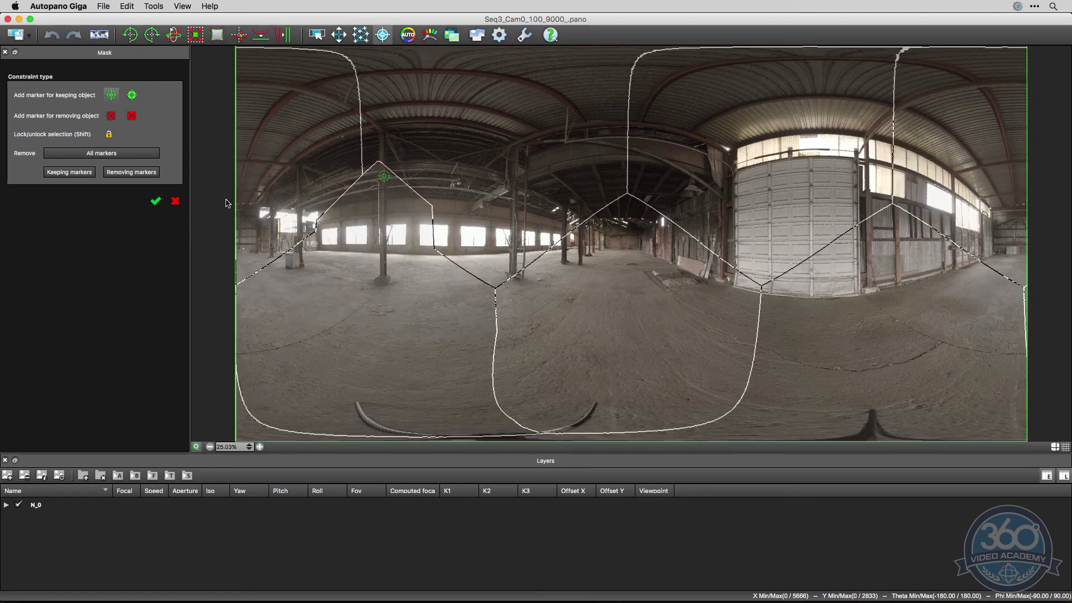
key(super+Tab)
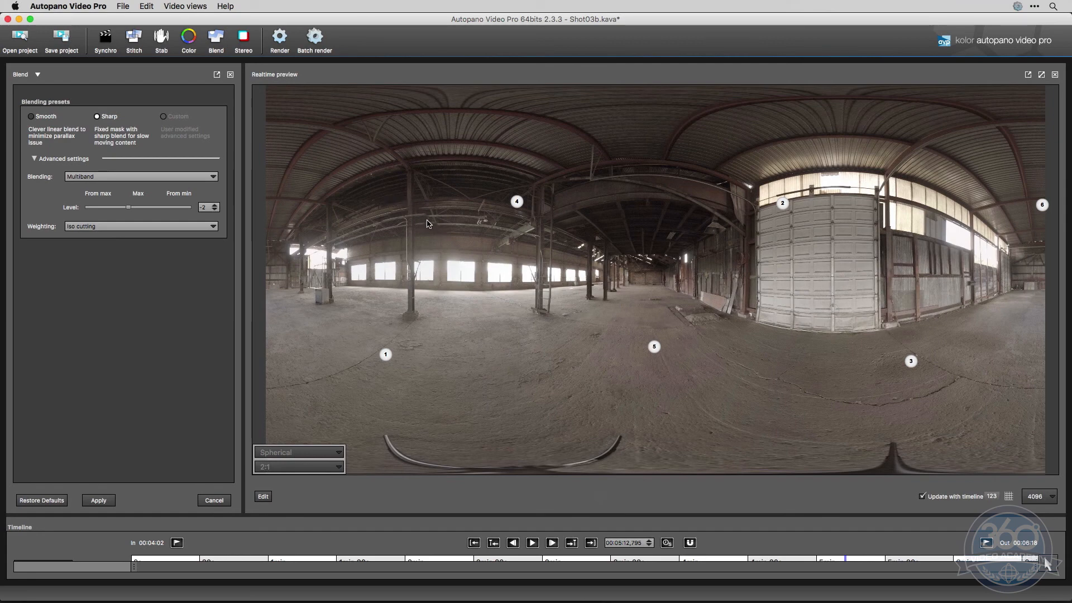
key(super+Tab)
drag(384, 177, 374, 177)
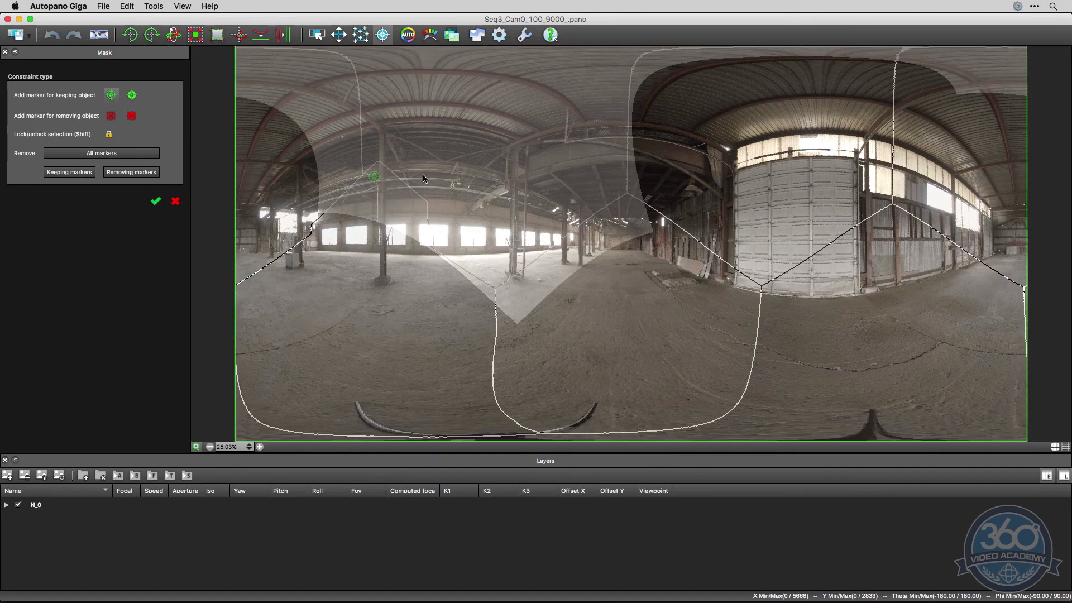
- Add more keeping markers on and beside the pillar in front of the windows and adjust their positions to move the seam
click(395, 178)
drag(375, 177, 378, 179)
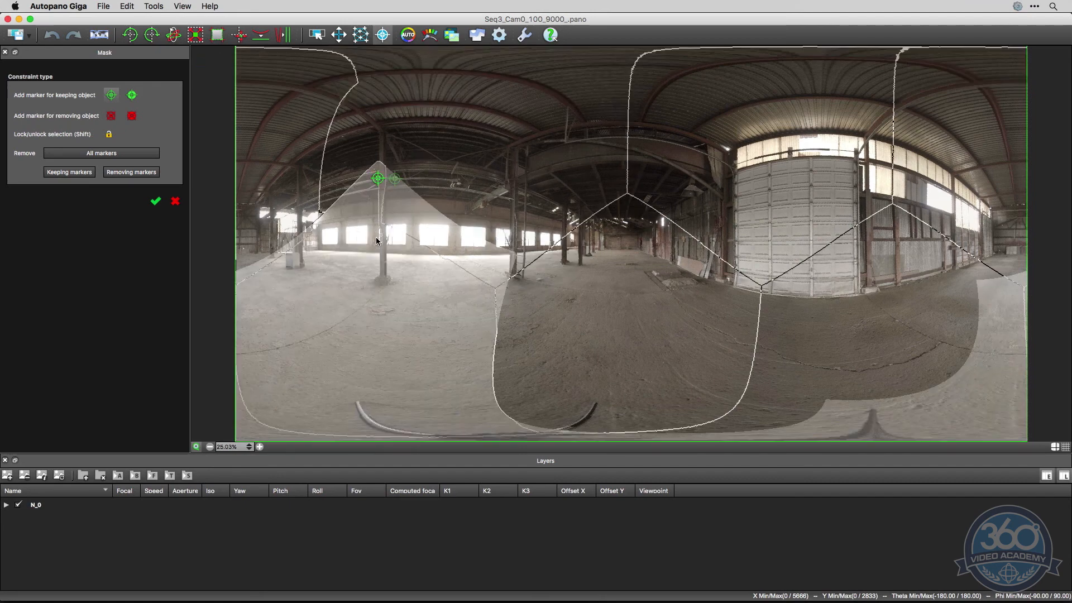
click(380, 216)
click(380, 196)
click(393, 208)
drag(394, 209, 400, 209)
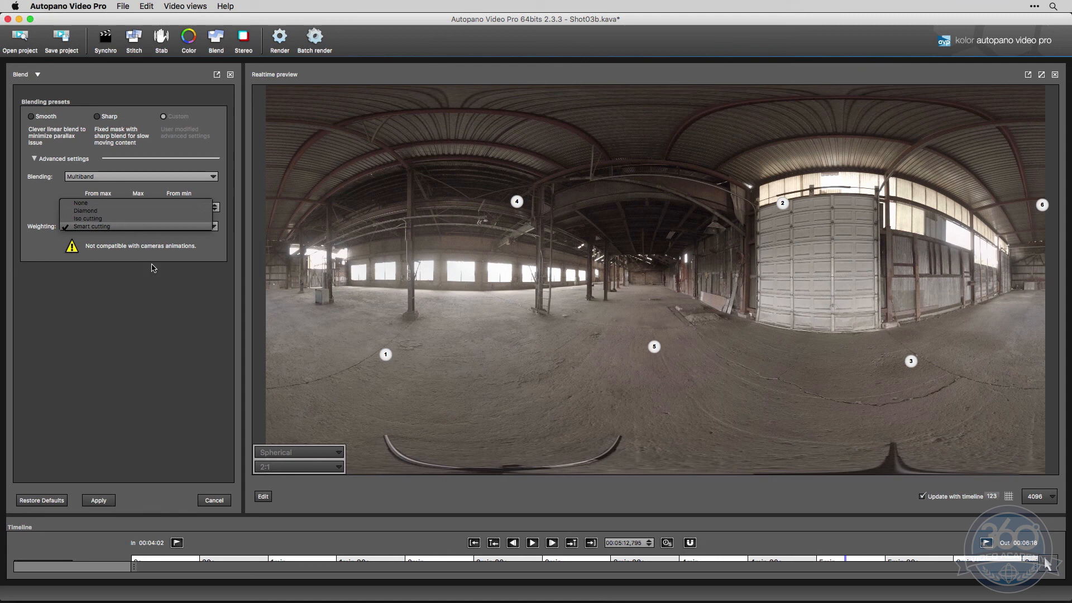
- Set the weighting to Smart cutting in Autopano Video Pro and reopen the panorama for editing in Autopano Giga
click(124, 228)
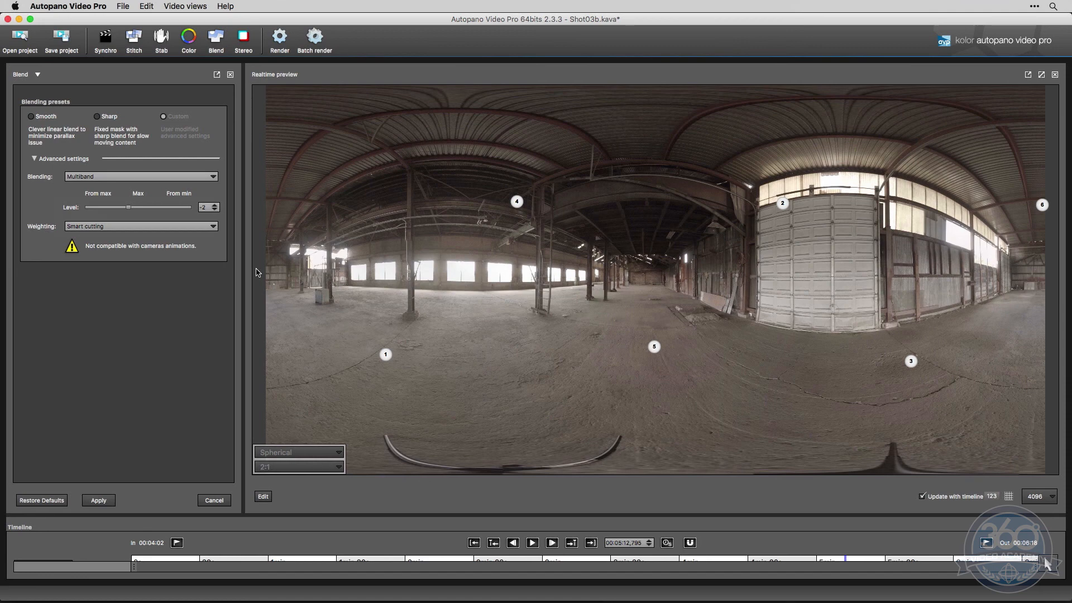
click(263, 497)
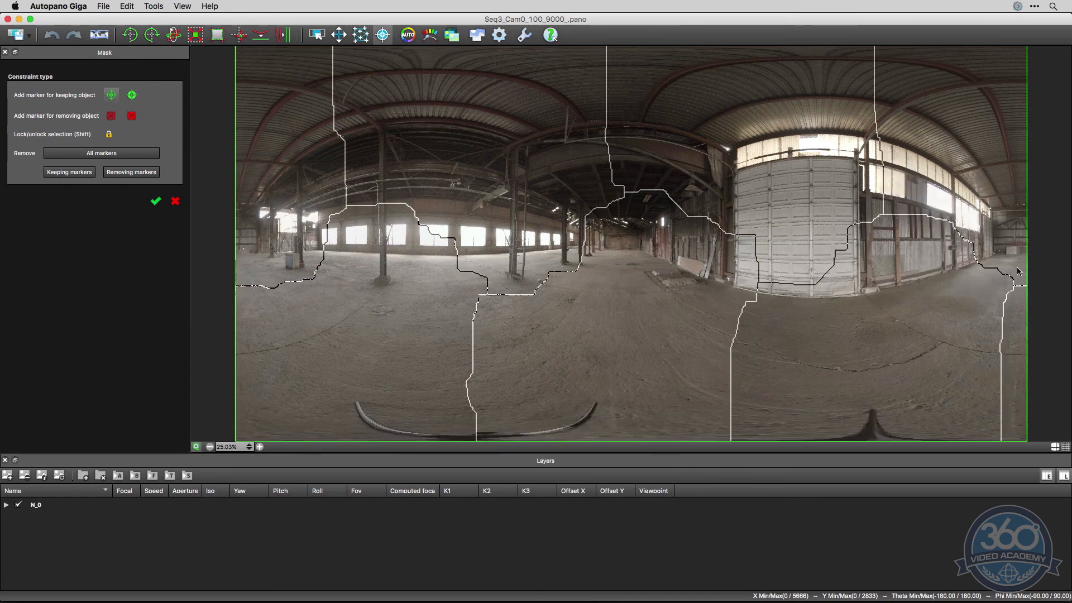
- Add one keeping marker on the upper part of the pillar in front of the windows and apply the mask
click(383, 187)
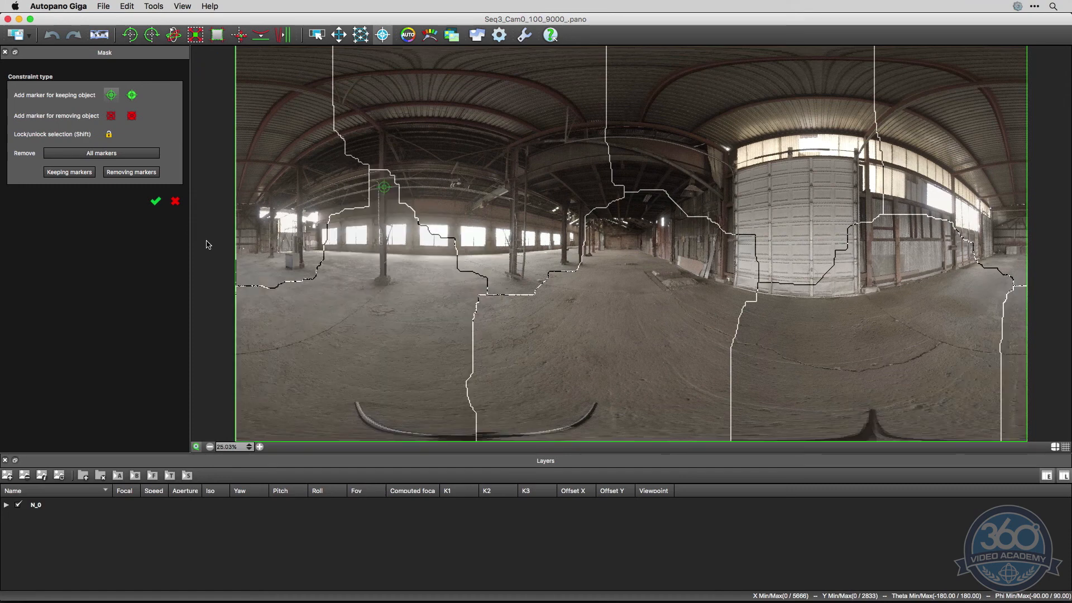
click(155, 204)
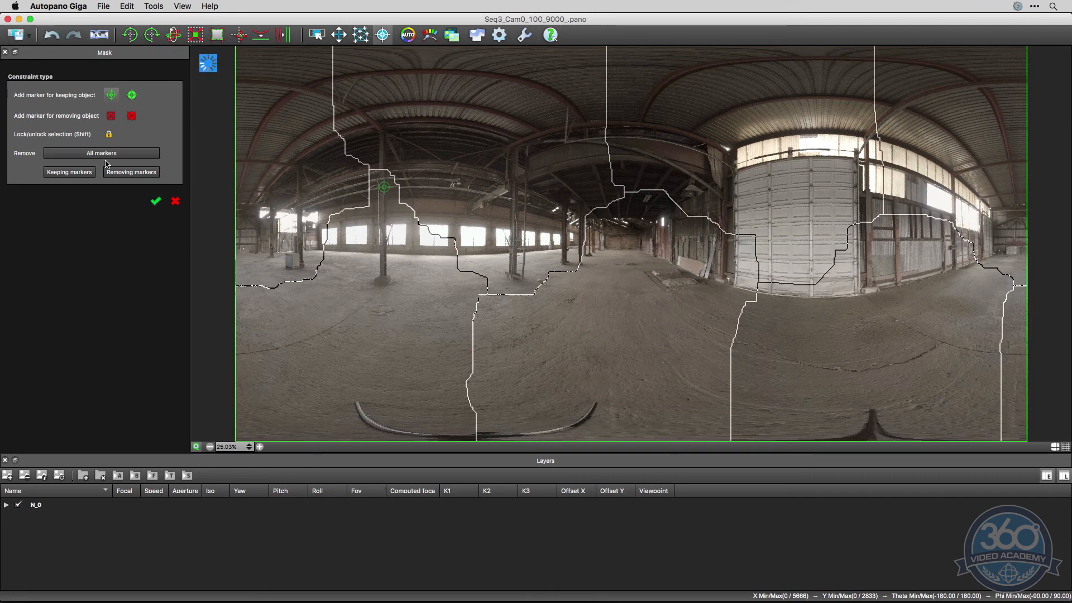